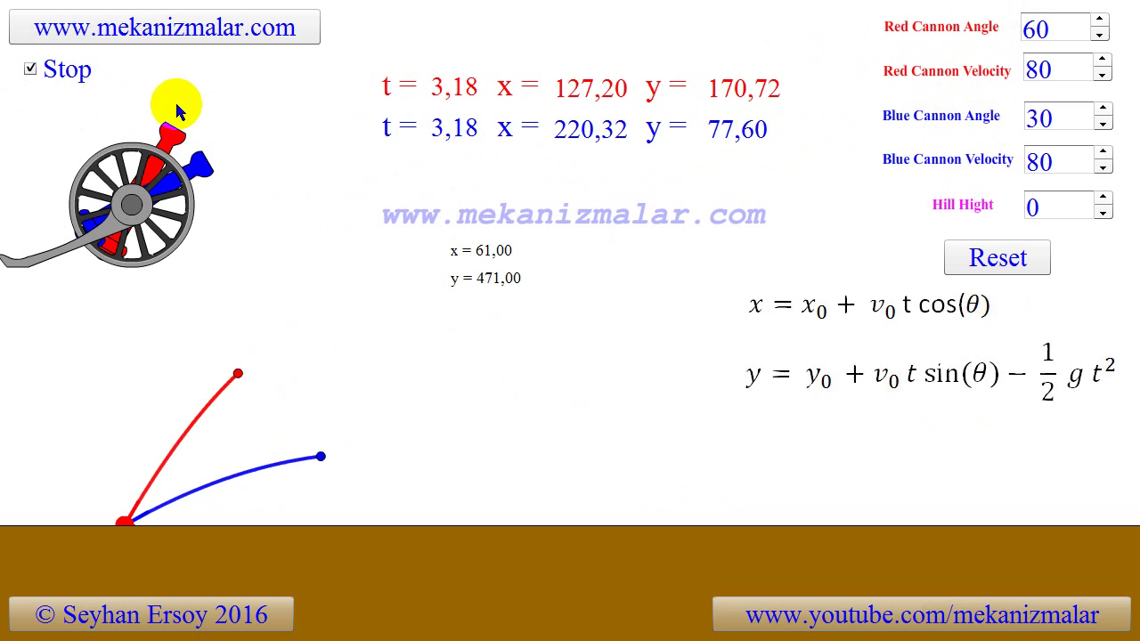
Step: Resume and restart both shots, try raising the hill to about 54, then relaunch on flat ground
click(30, 71)
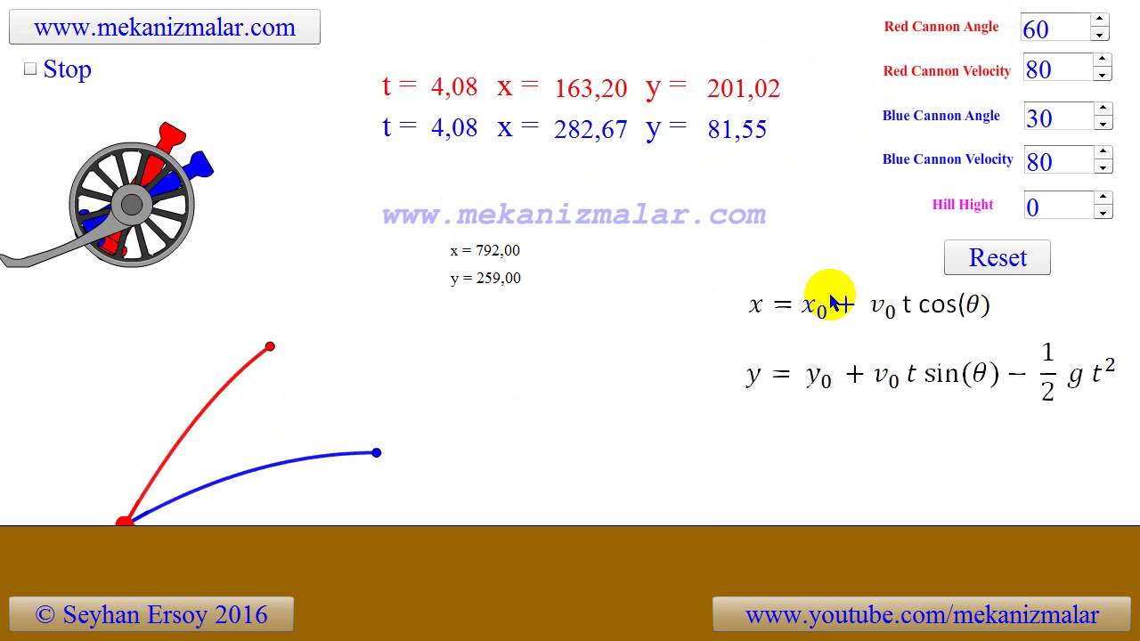
click(968, 260)
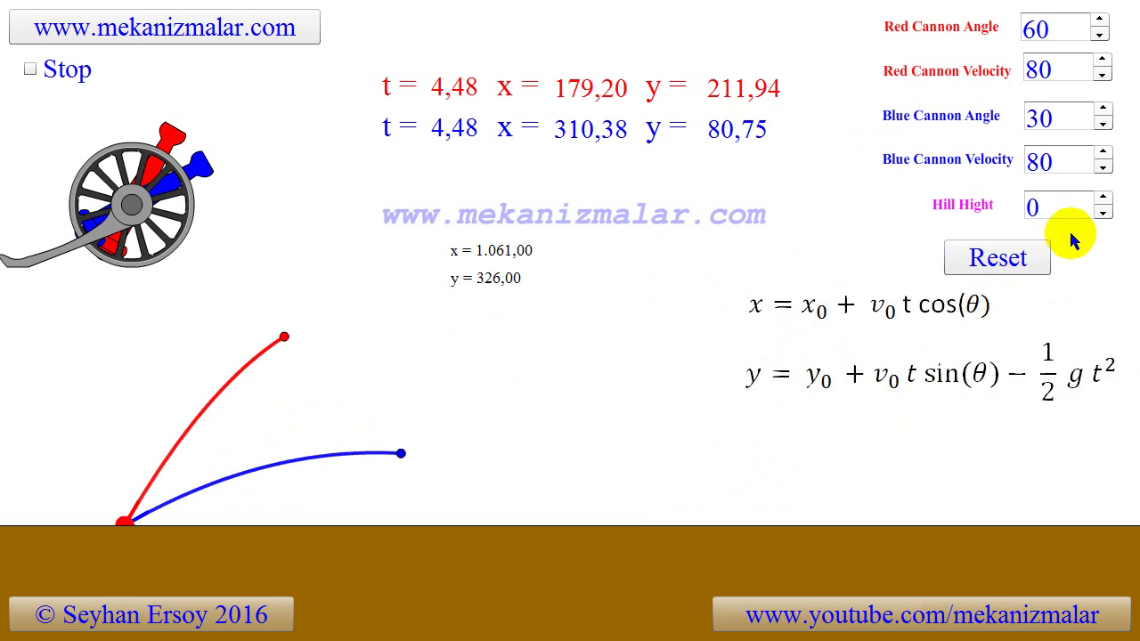
click(1102, 198)
drag(1102, 203, 1104, 219)
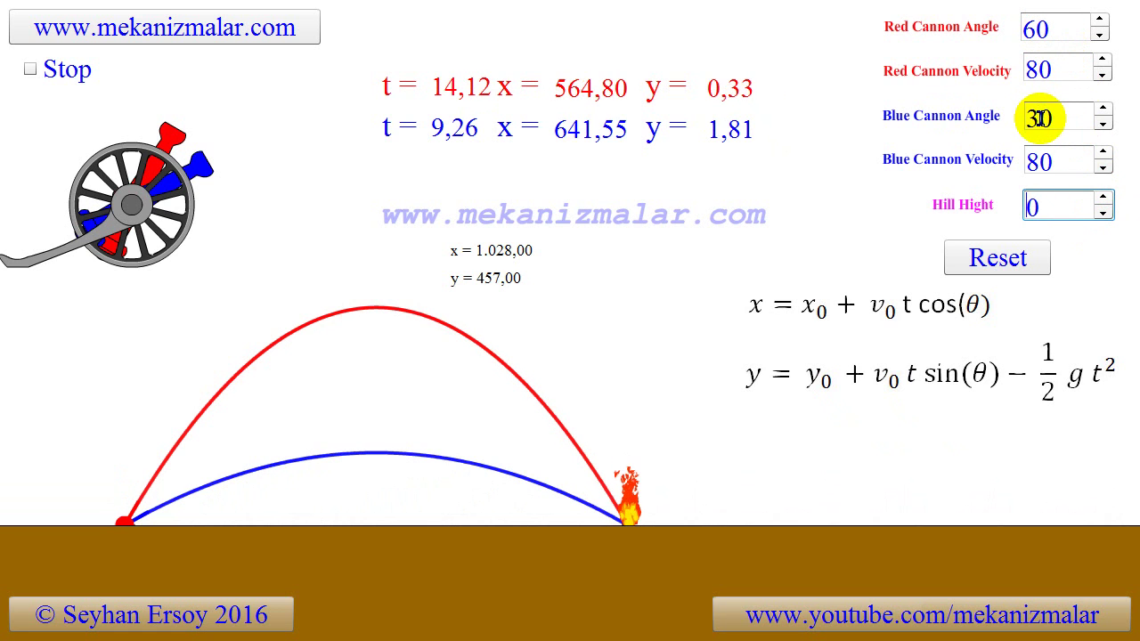
click(616, 524)
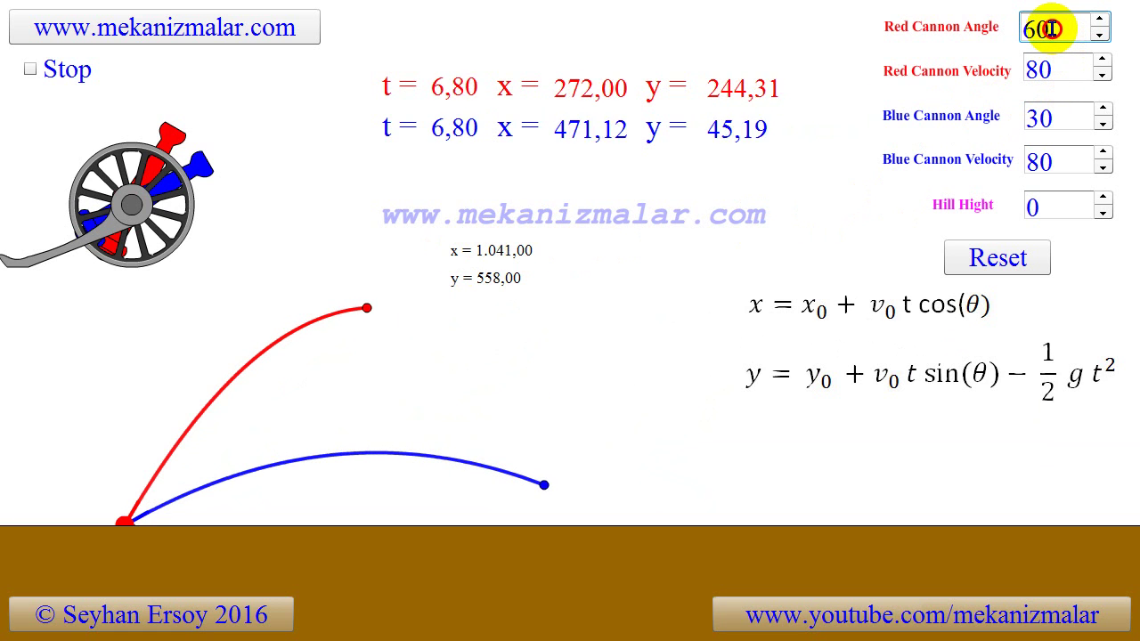
Step: Set the red cannon angle to 45° and relaunch both shots
drag(1053, 30, 986, 33)
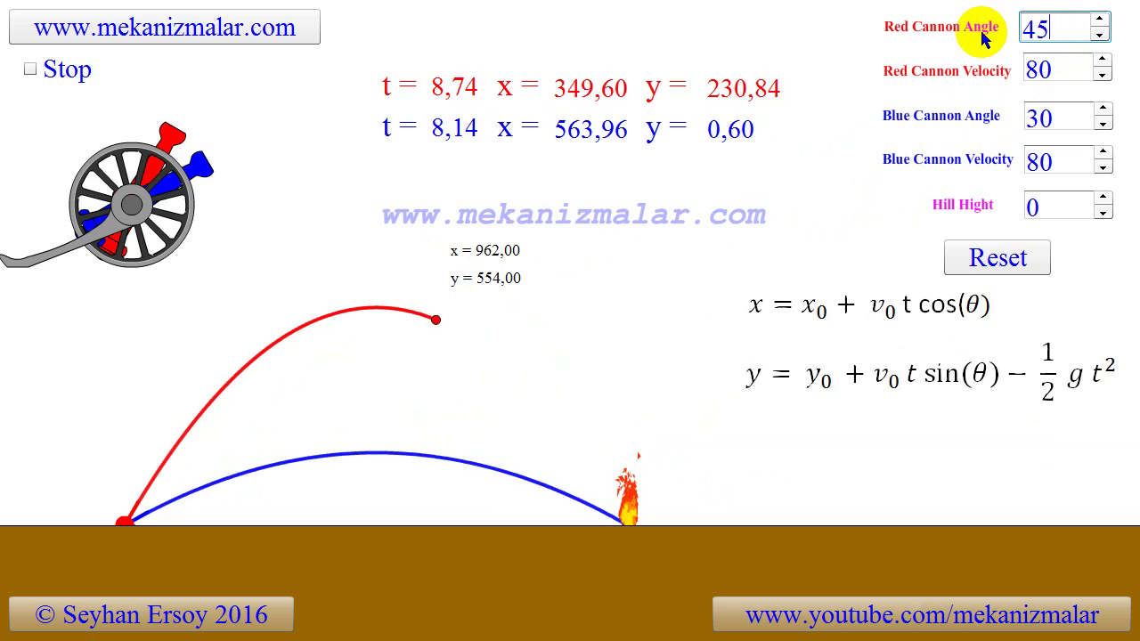
text(45)
click(982, 257)
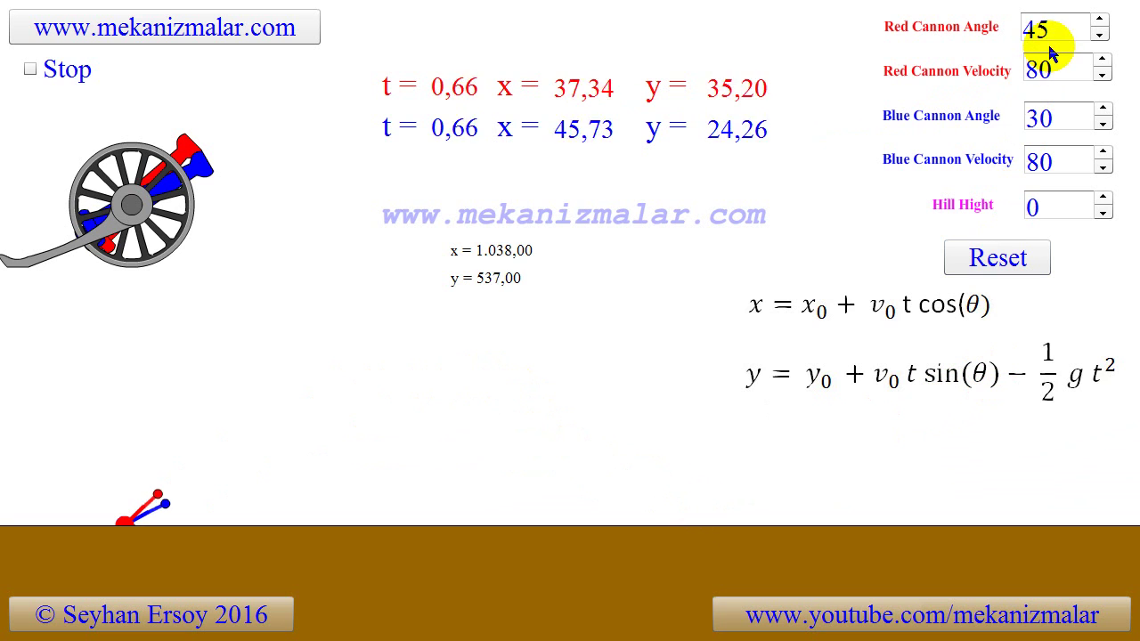
Step: Relaunch with the red cannon at 90°, then select its angle to change it to 60
drag(1060, 25, 1009, 34)
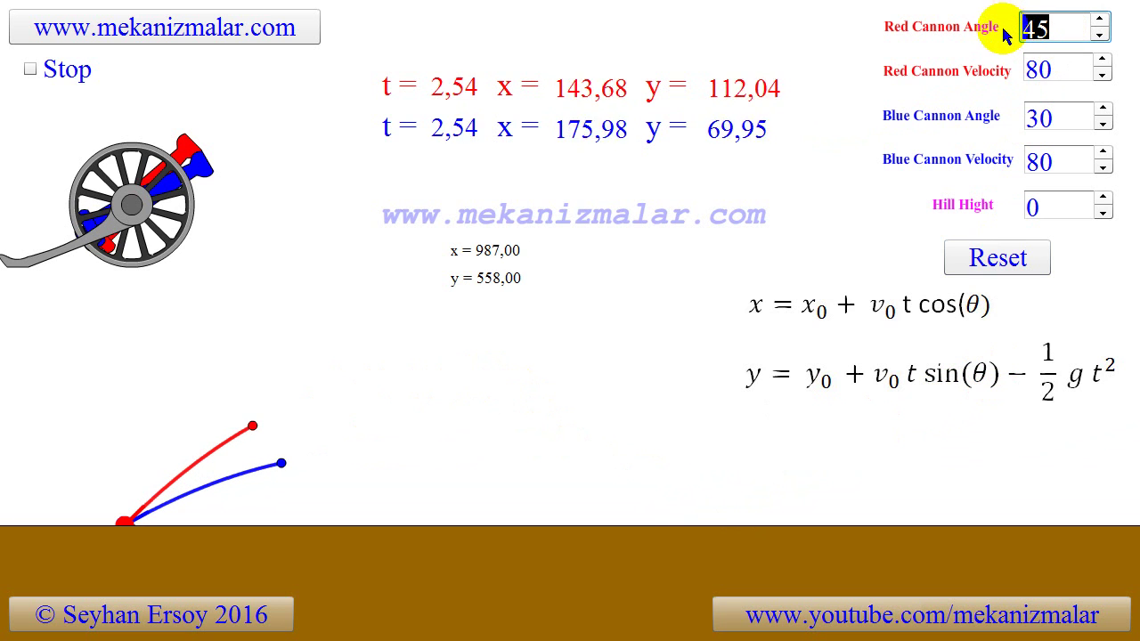
text(90)
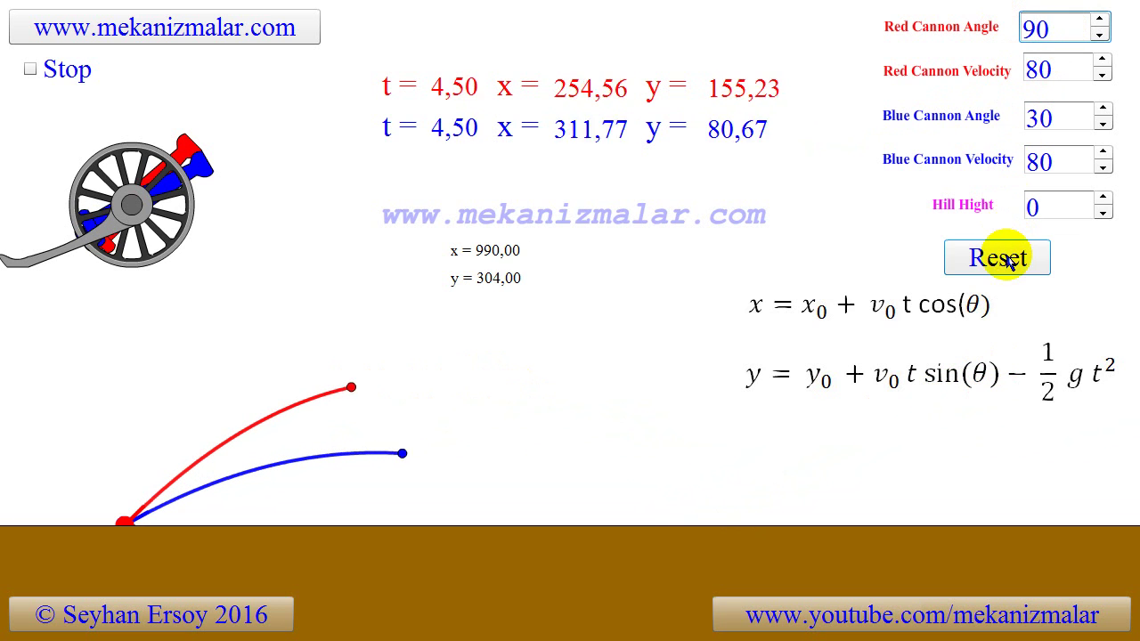
click(1007, 256)
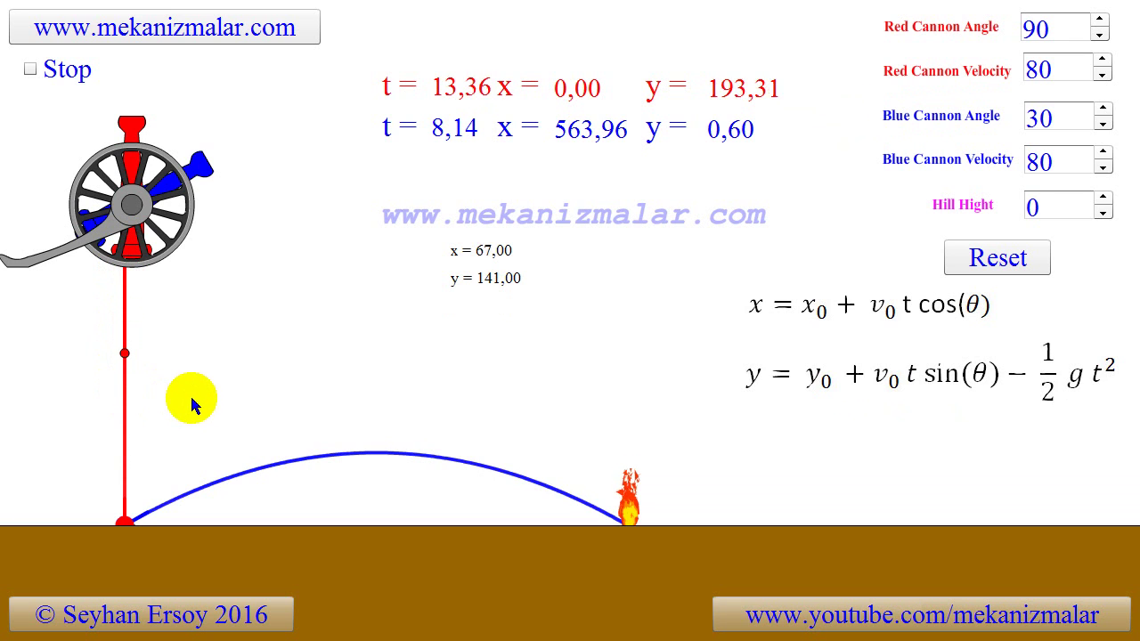
click(125, 529)
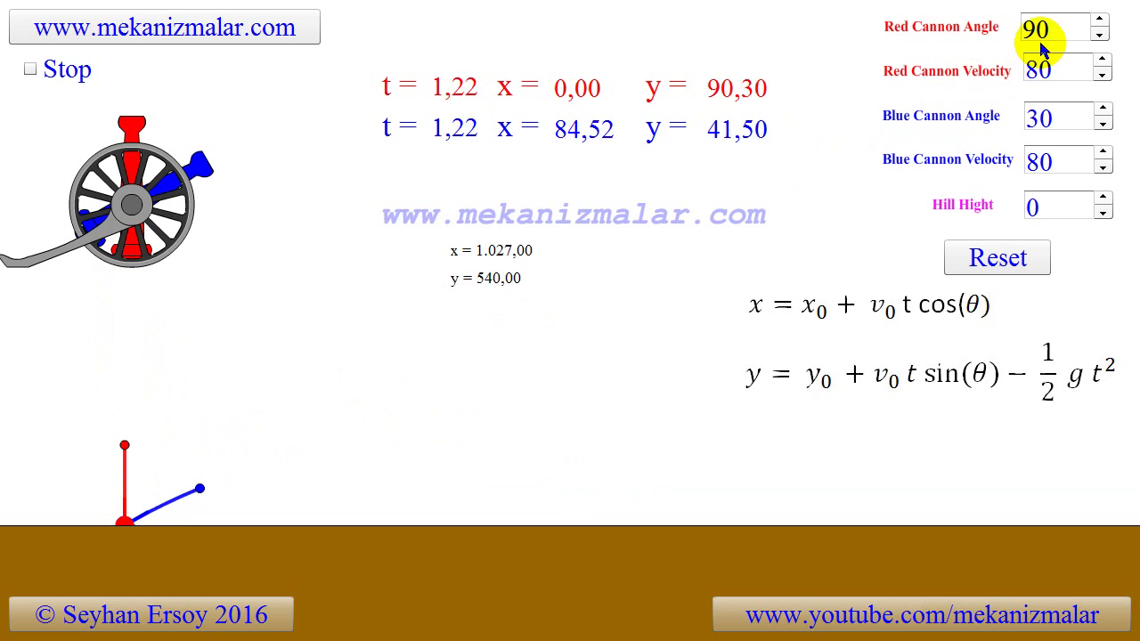
drag(1054, 30, 1021, 29)
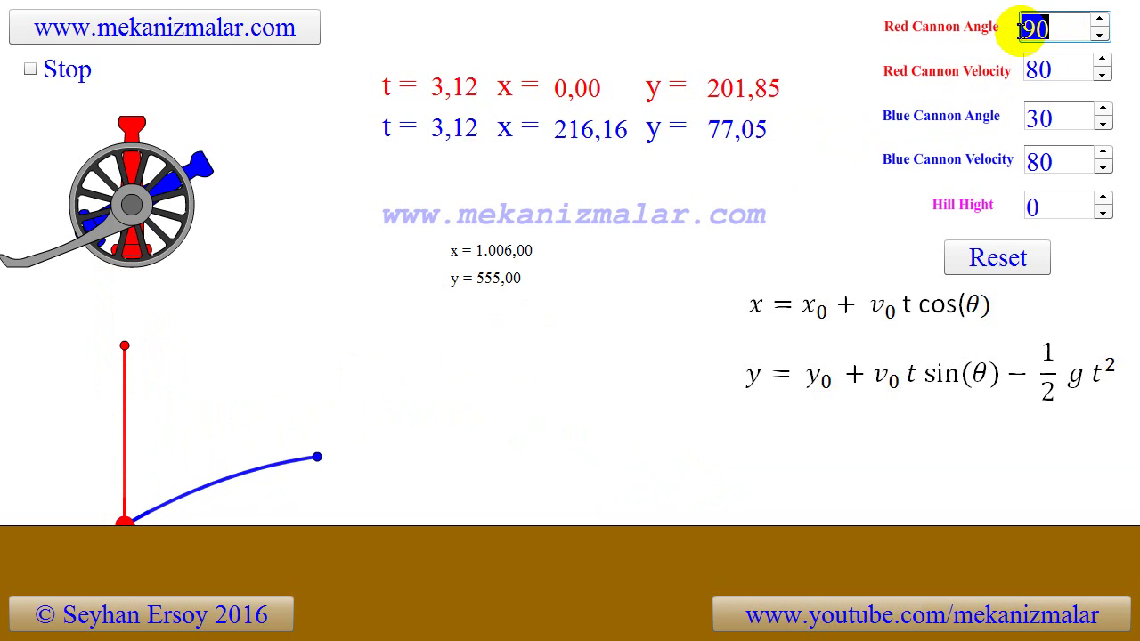
Step: Apply a 60° red cannon angle, raise the hill height to 200, and relaunch both cannons
text(6)
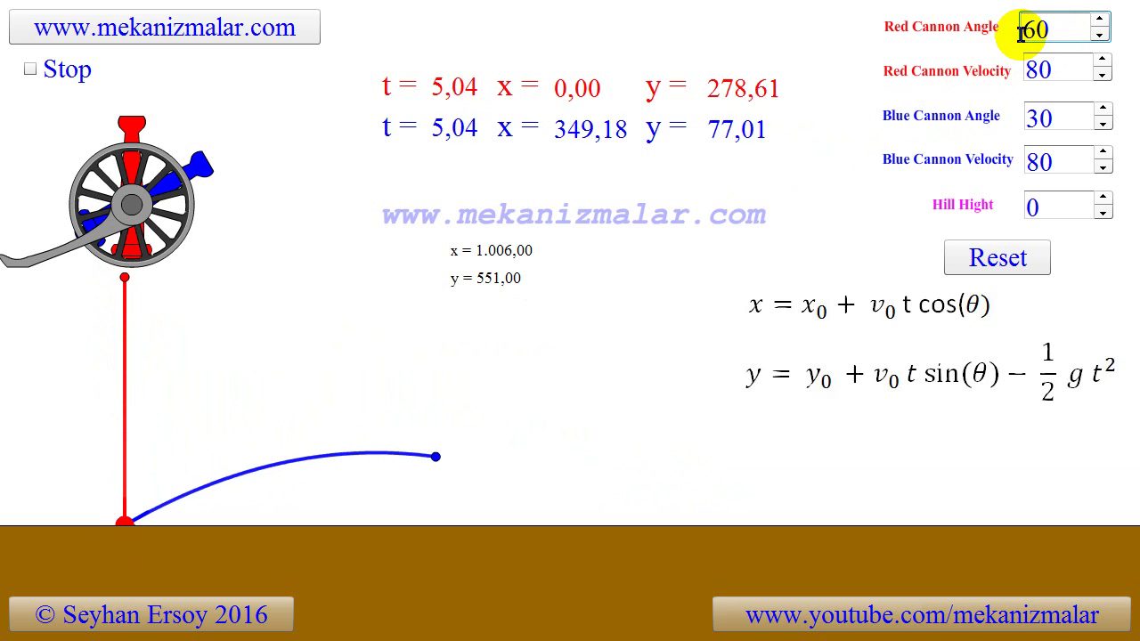
text(0)
key(Return)
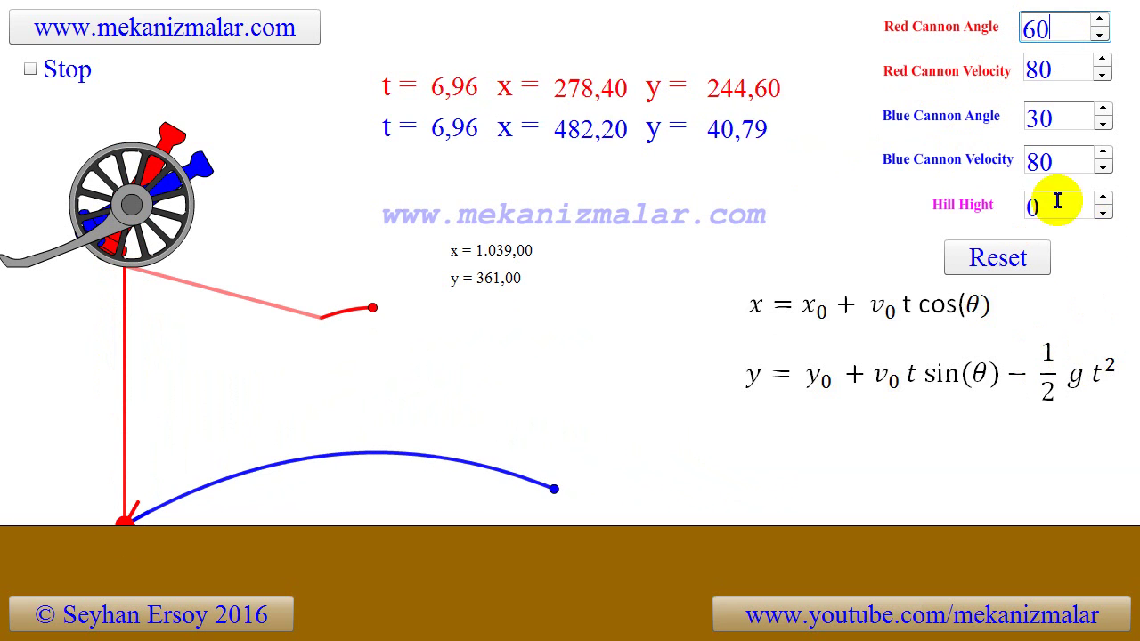
click(1033, 208)
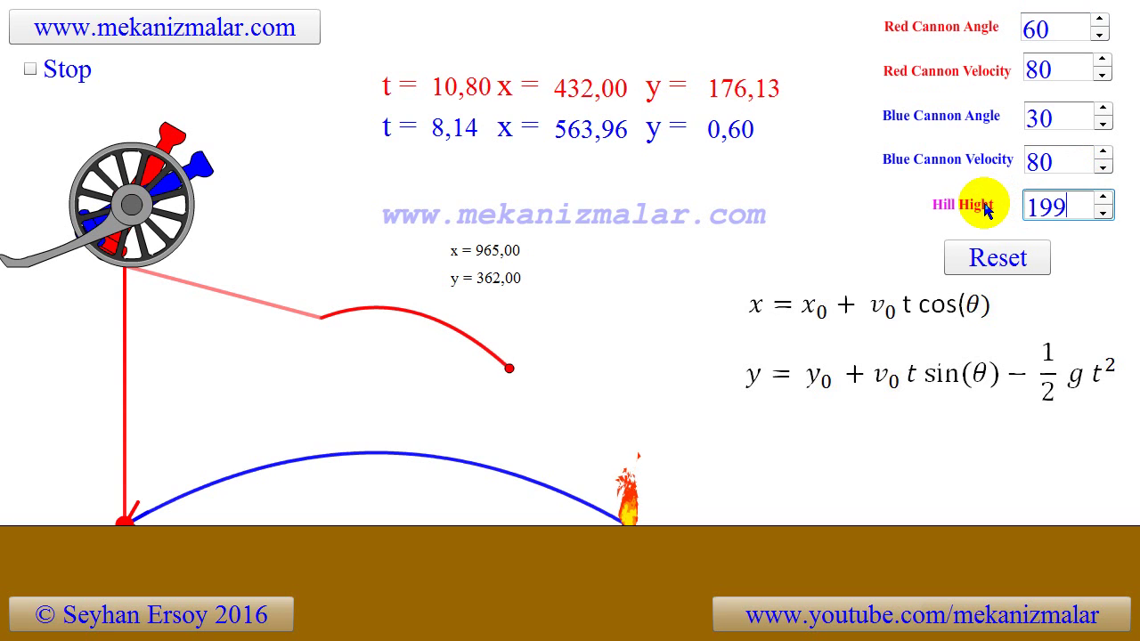
click(1101, 198)
click(999, 251)
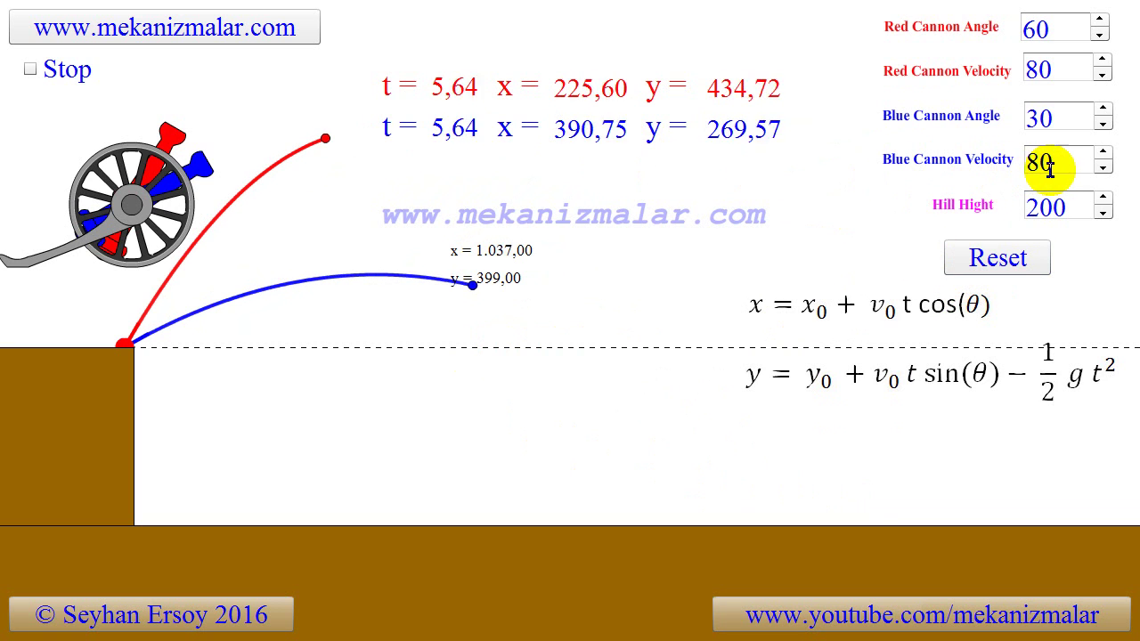
Step: Set the blue cannon angle to 0° so it fires horizontally, and relaunch
double_click(1081, 114)
text(0)
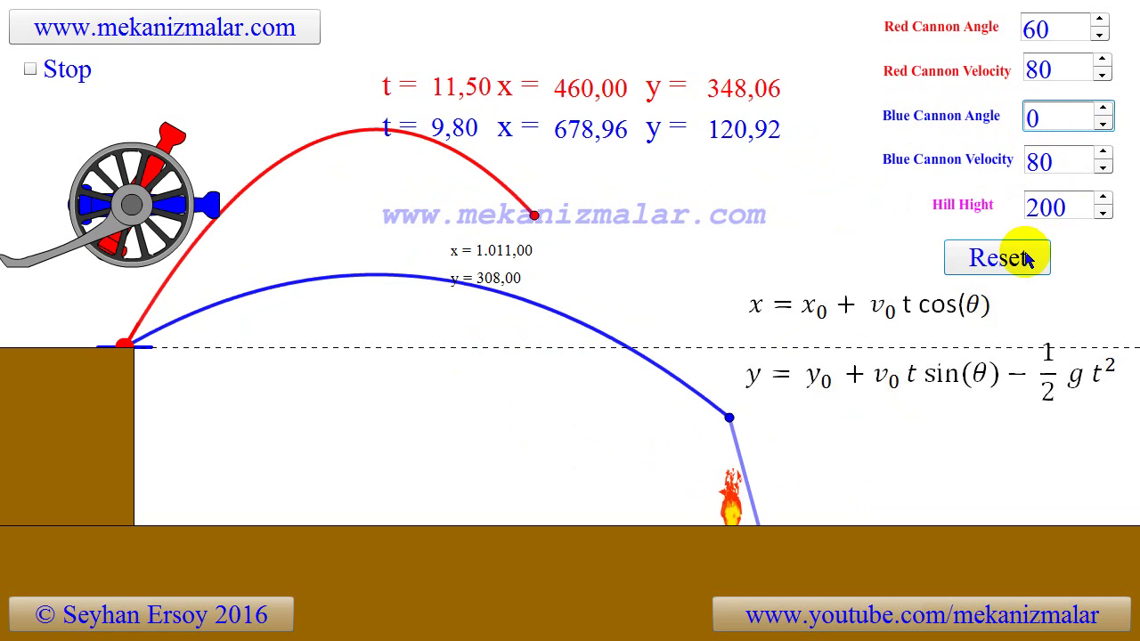
click(966, 258)
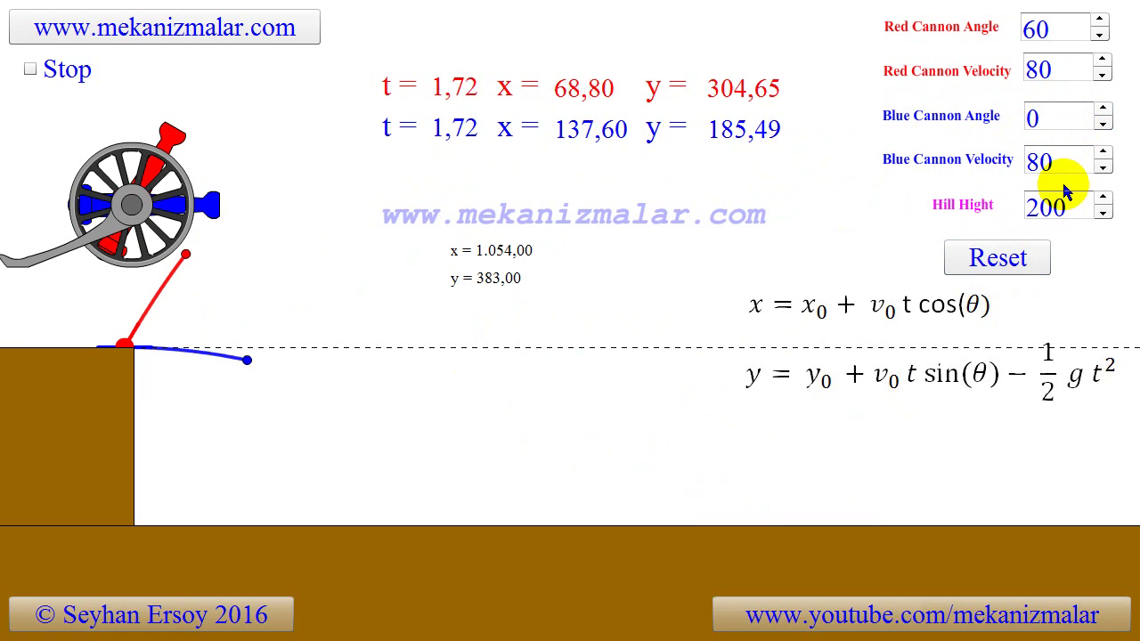
Step: Relaunch with blue velocity 100, landing at x 638, then enter 200 as the velocity
drag(1057, 158, 977, 153)
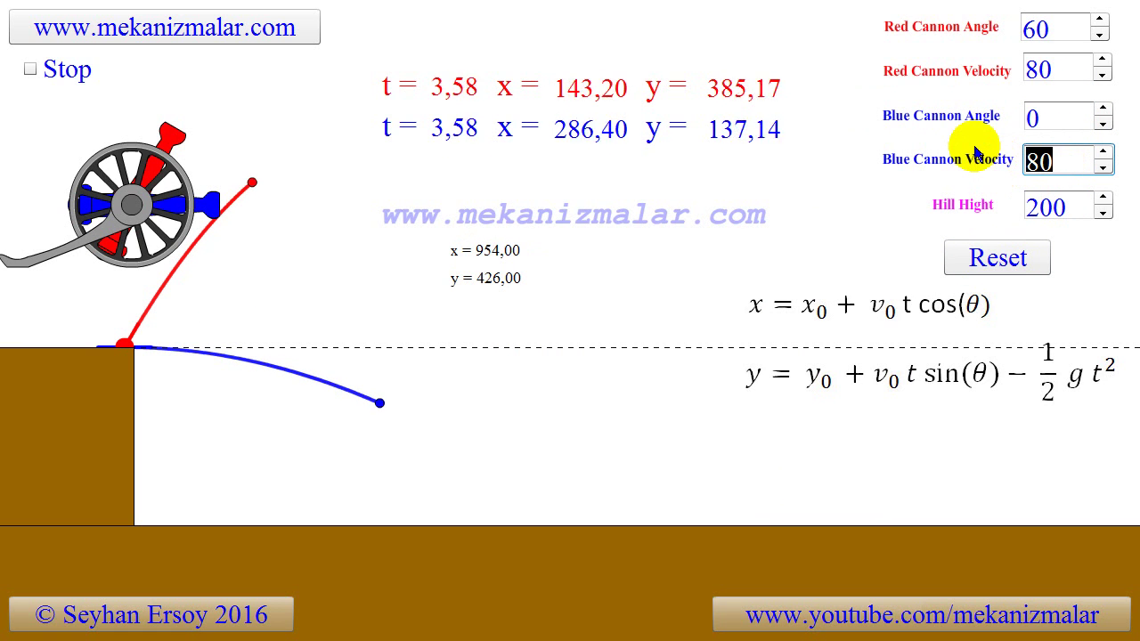
text(100)
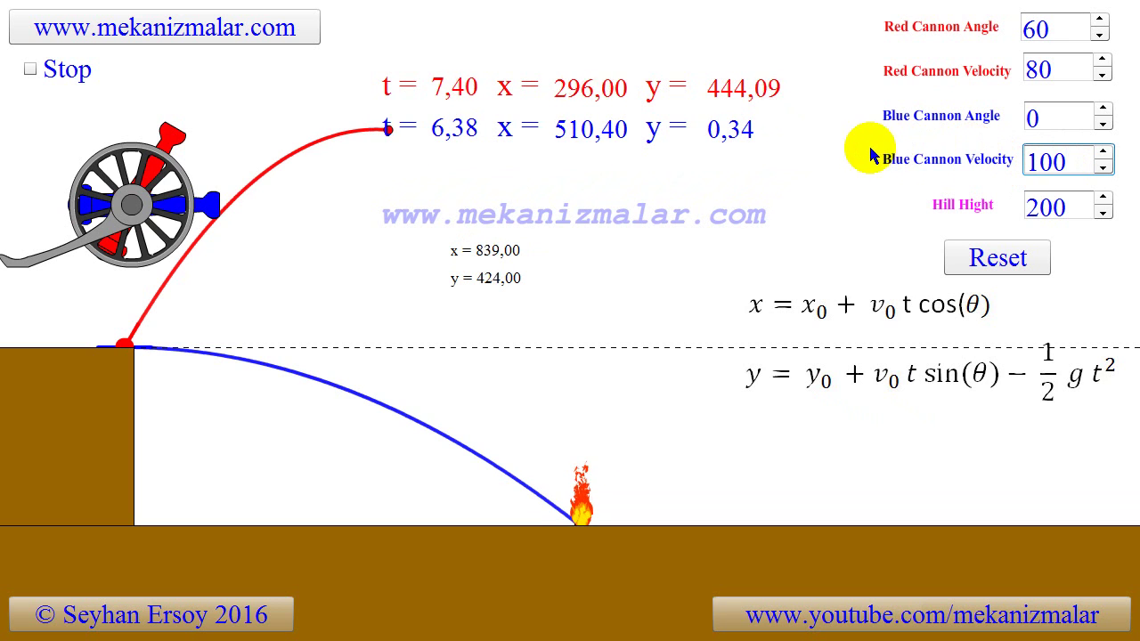
click(980, 254)
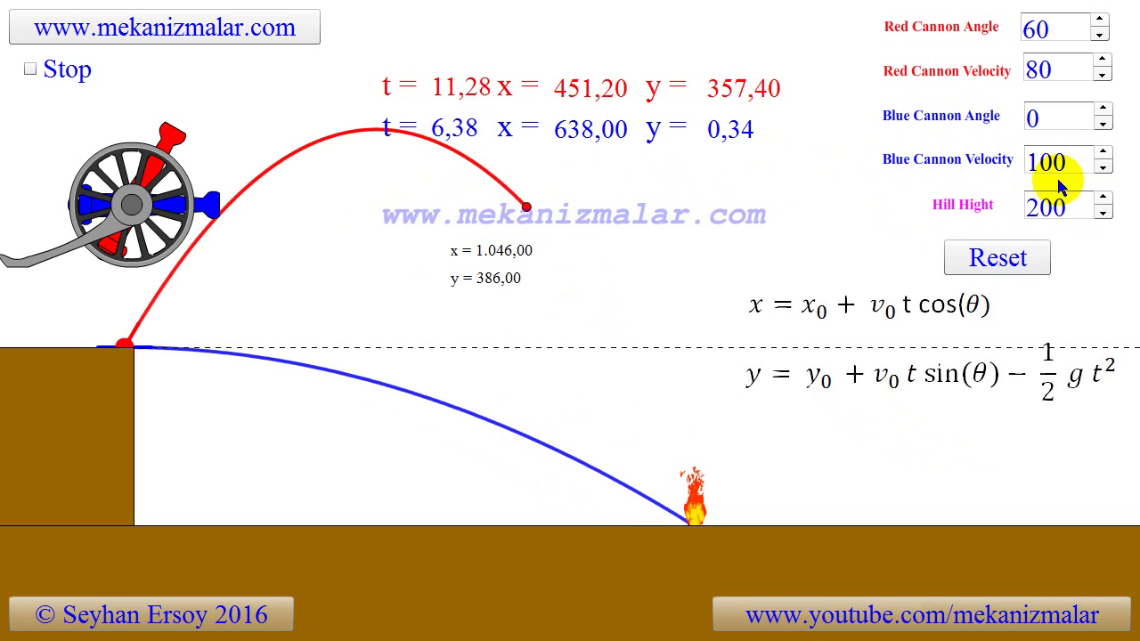
drag(1074, 163, 964, 159)
text(2)
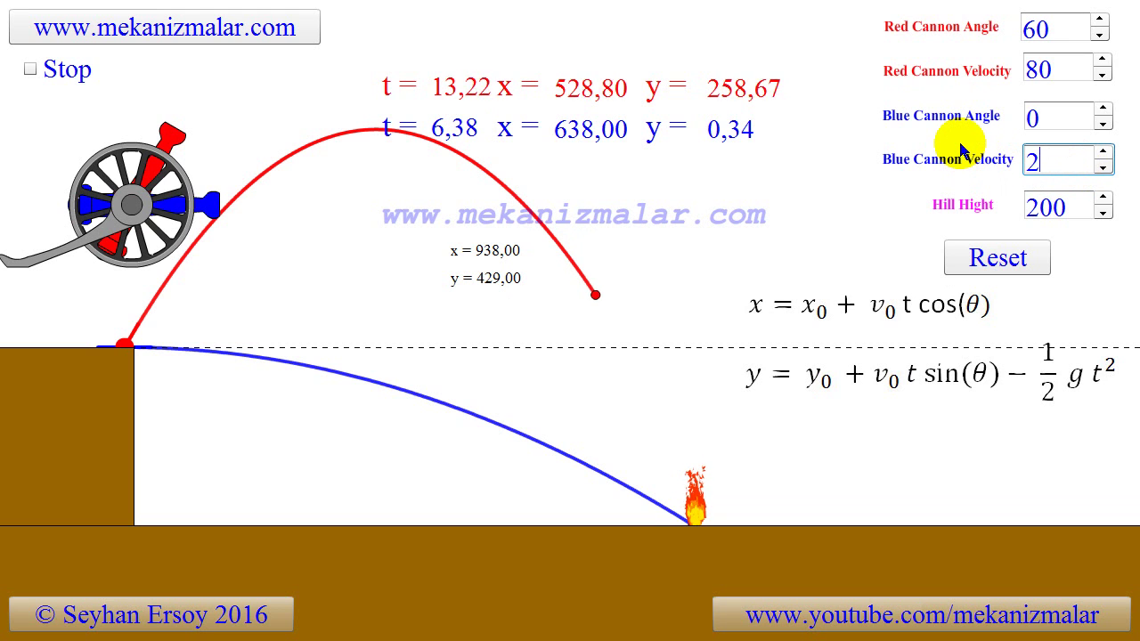
Step: Fire the blue cannon at velocity 200, then again at velocity 300
click(1002, 258)
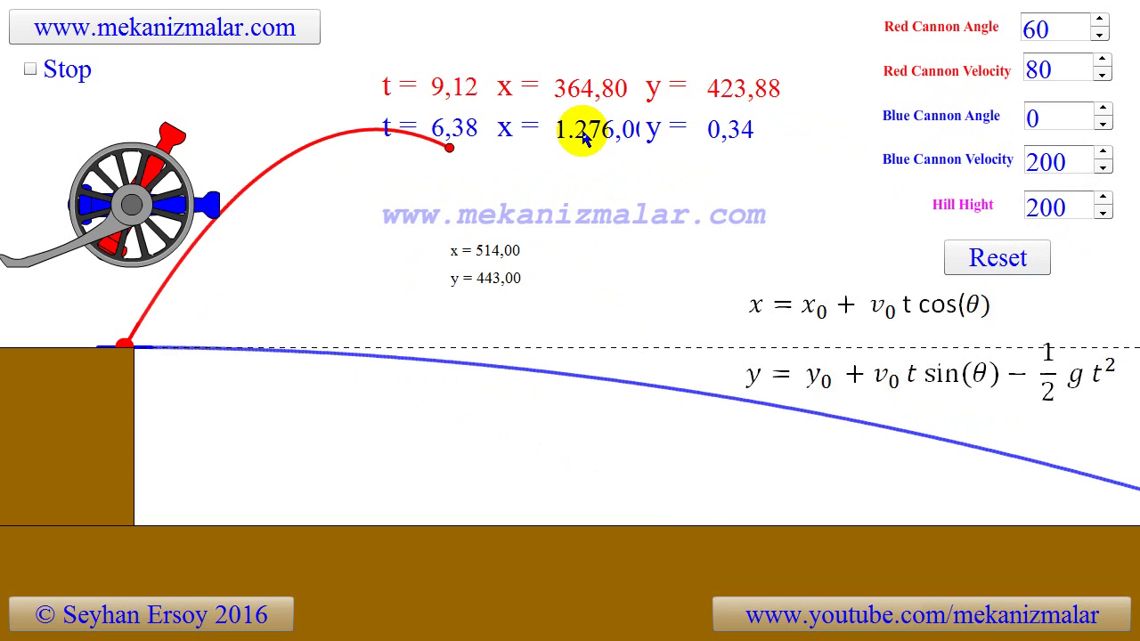
double_click(1050, 207)
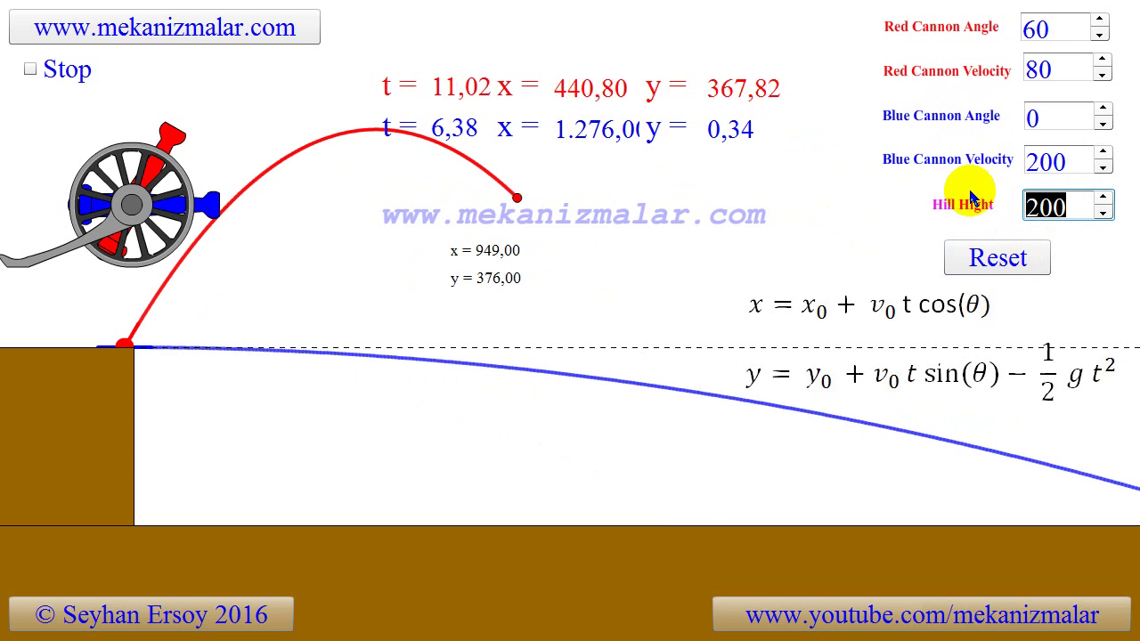
double_click(1064, 158)
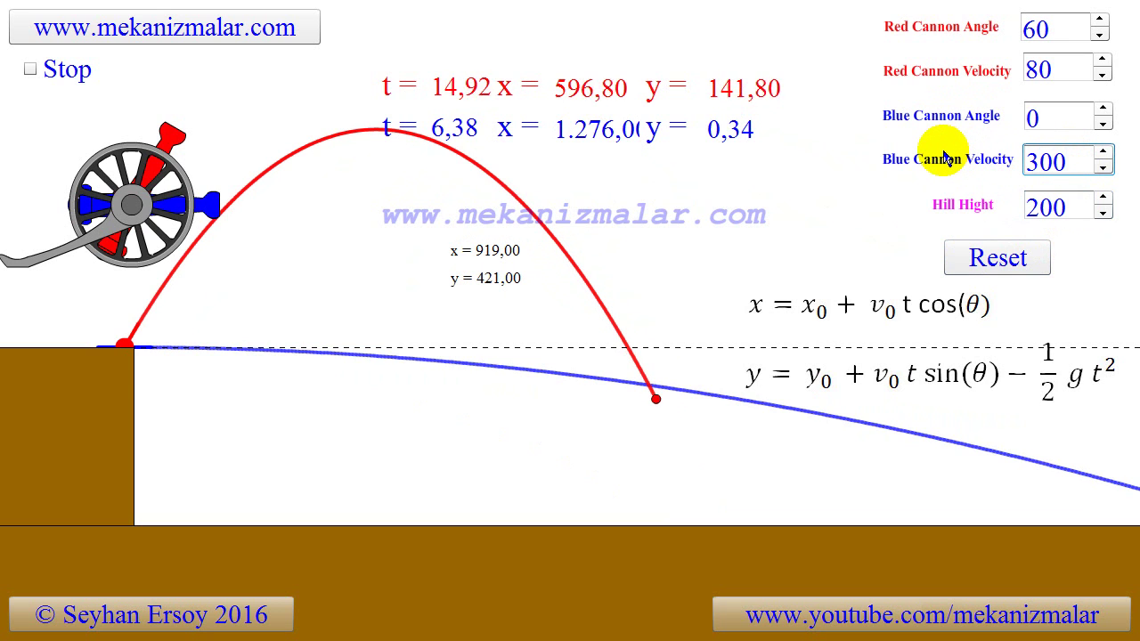
click(980, 253)
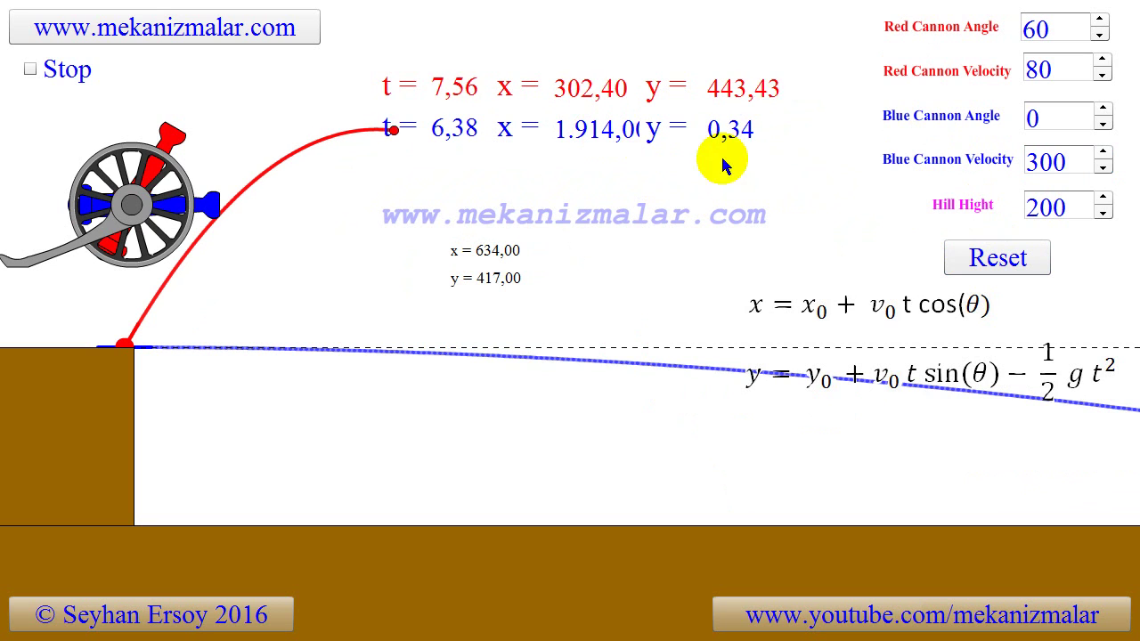
Step: Set blue cannon velocity to 400 and relaunch; it lands at x 2552
drag(1112, 158, 975, 159)
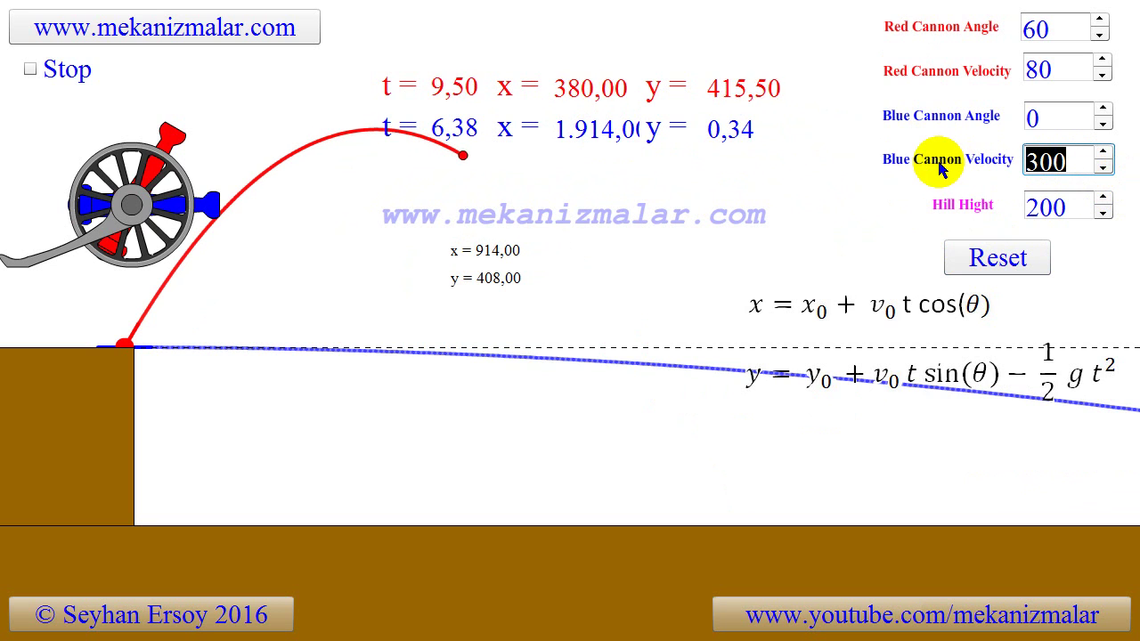
text(400)
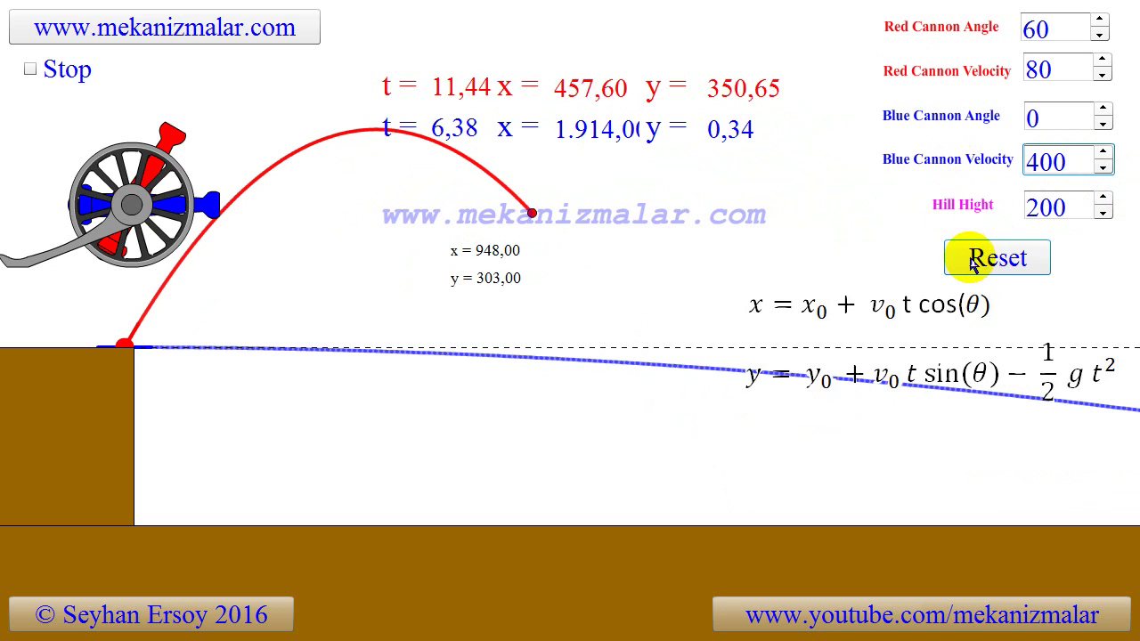
click(970, 254)
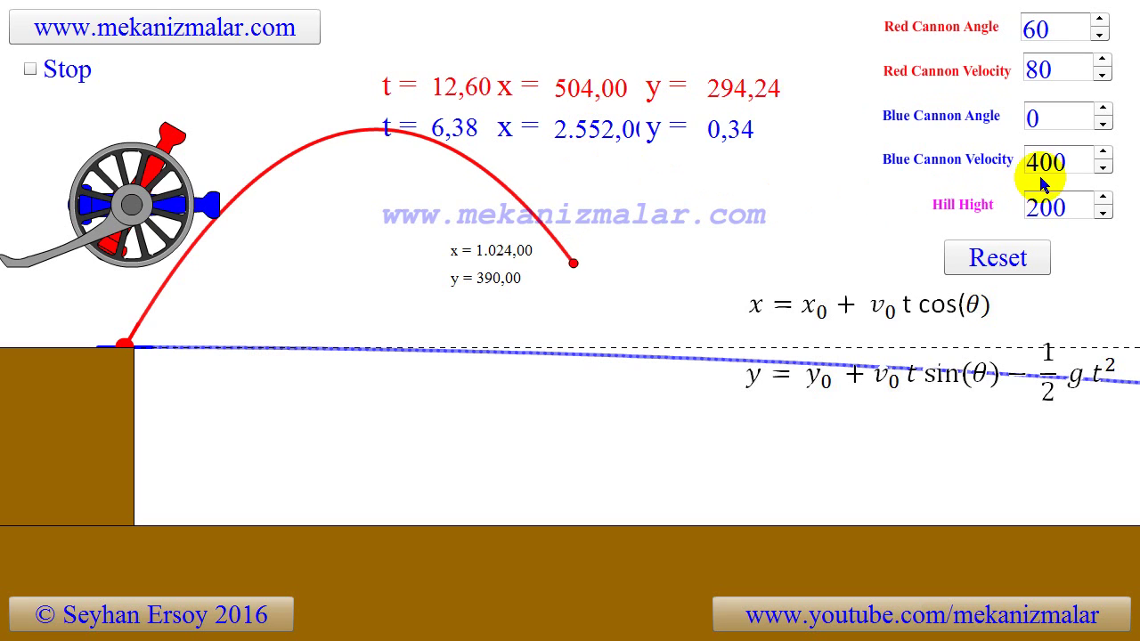
Step: Fire the blue cannon at velocity 250, landing at x 1595, then enter 150 as its velocity
drag(1068, 166, 1024, 162)
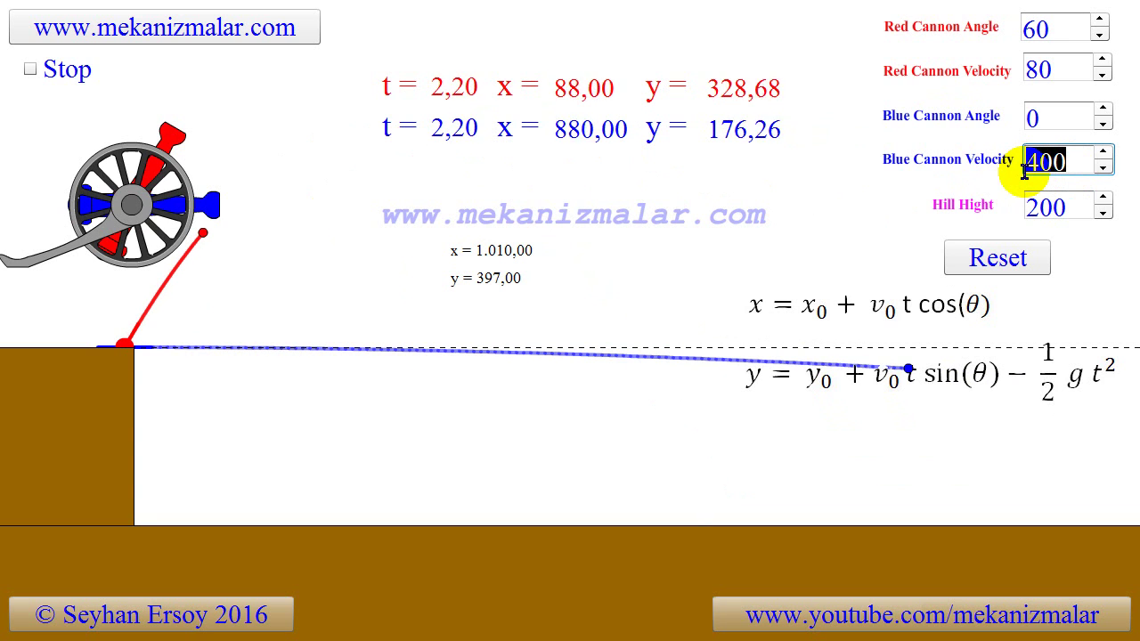
text(250)
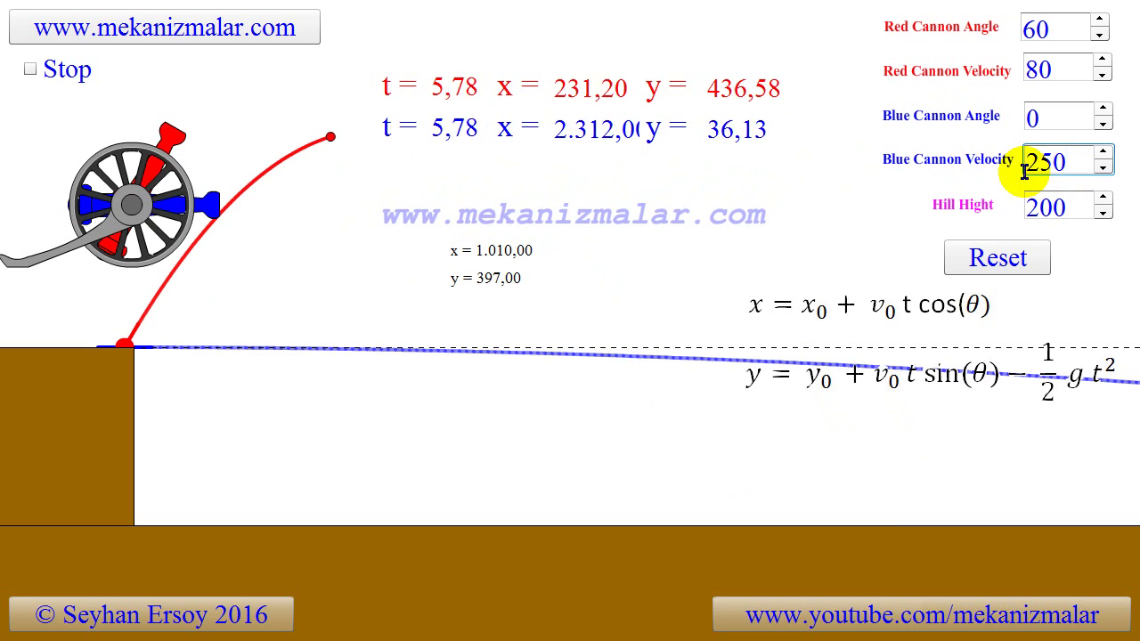
click(1011, 258)
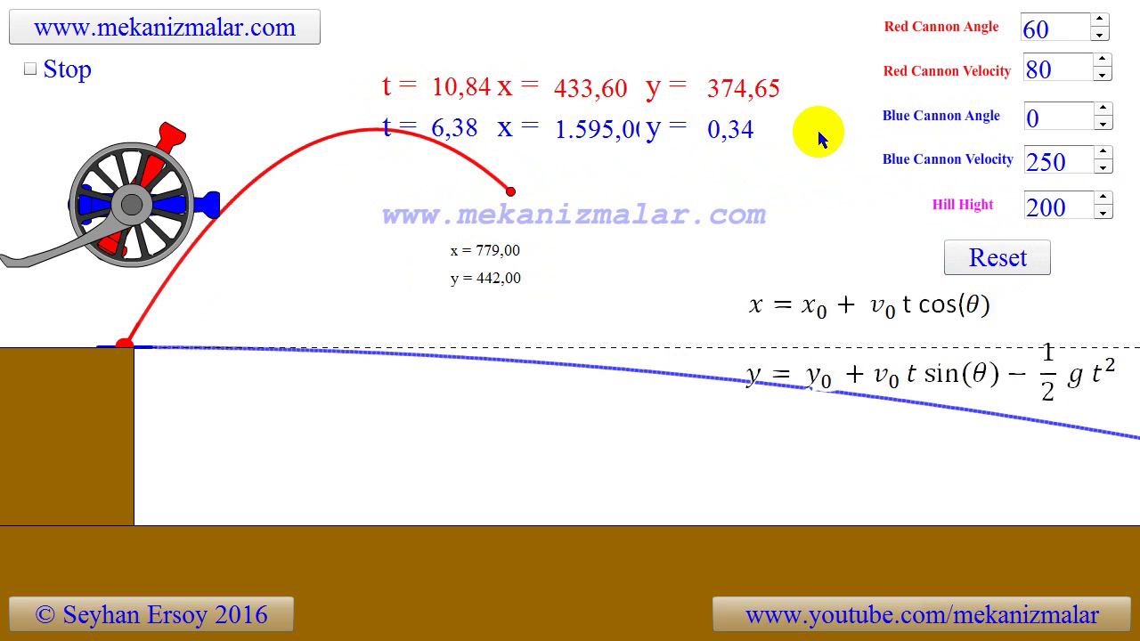
double_click(1074, 159)
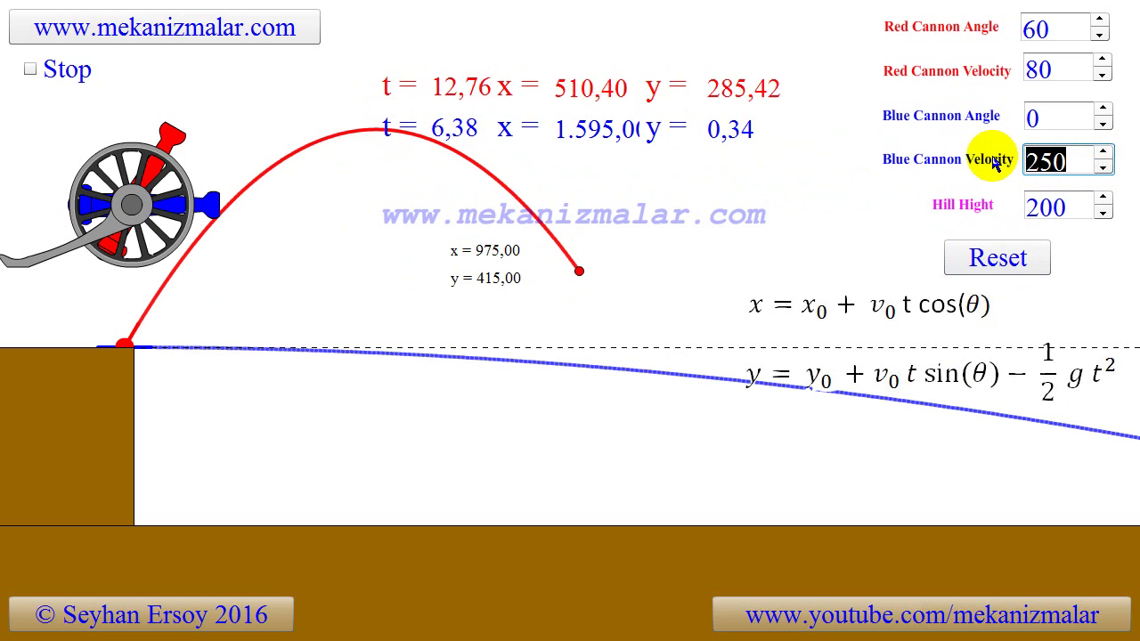
text(1)
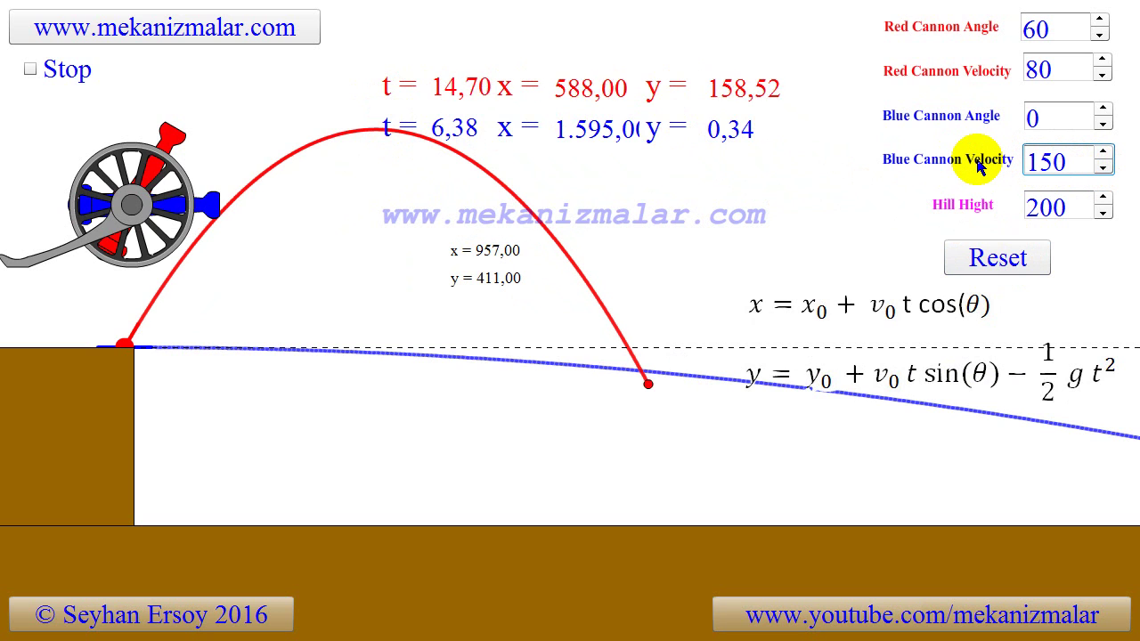